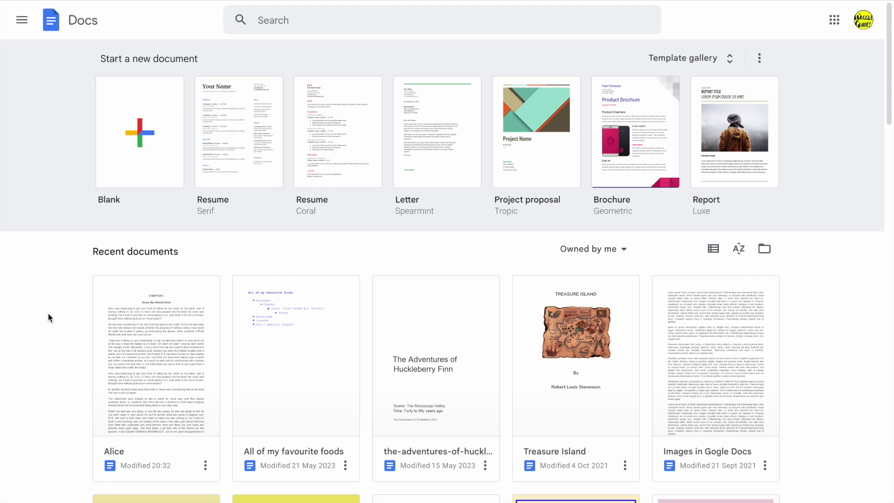
# Open the Alice document and start a new blank drawing from the Insert menu.
pyautogui.click(144, 375)
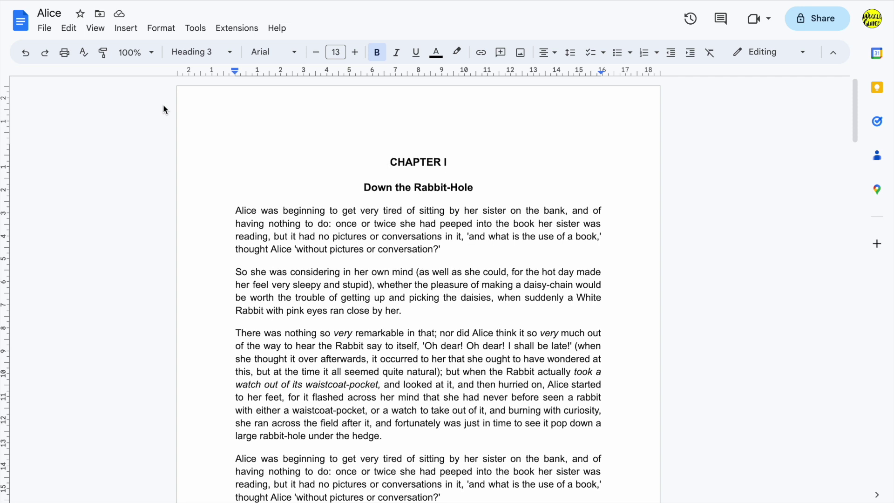
pyautogui.click(126, 29)
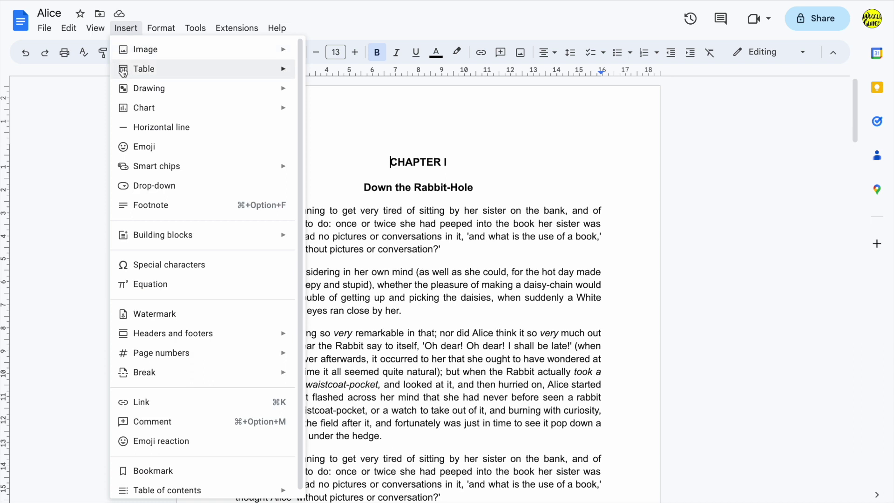
pyautogui.moveTo(195, 94)
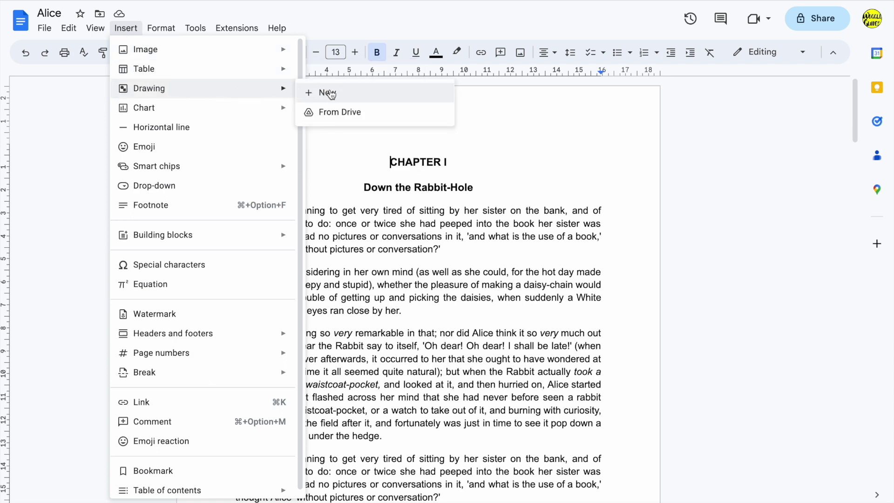
pyautogui.click(365, 95)
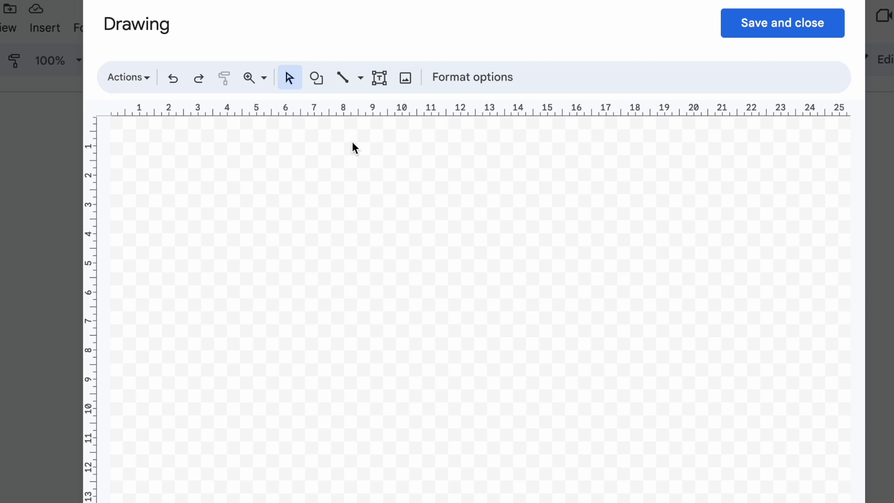
# Select the Text box tool in the drawing toolbar.
pyautogui.click(384, 82)
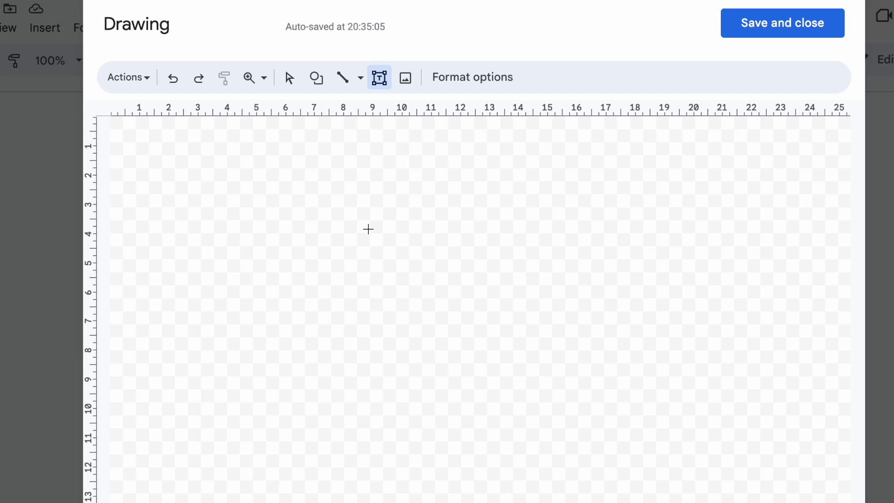
# Add a text box reading 'Curiouser and curiouser' and narrow it to fit the text.
pyautogui.click(367, 228)
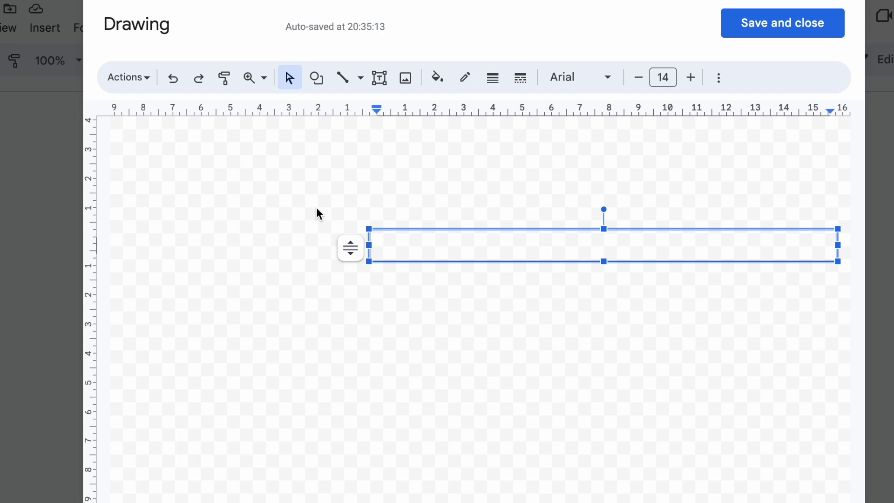
pyautogui.write('Curious')
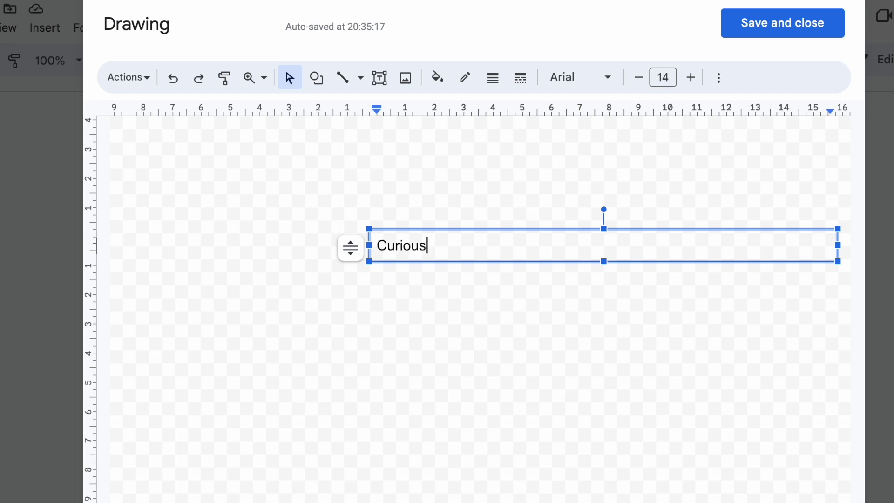
pyautogui.write('er and curiouser')
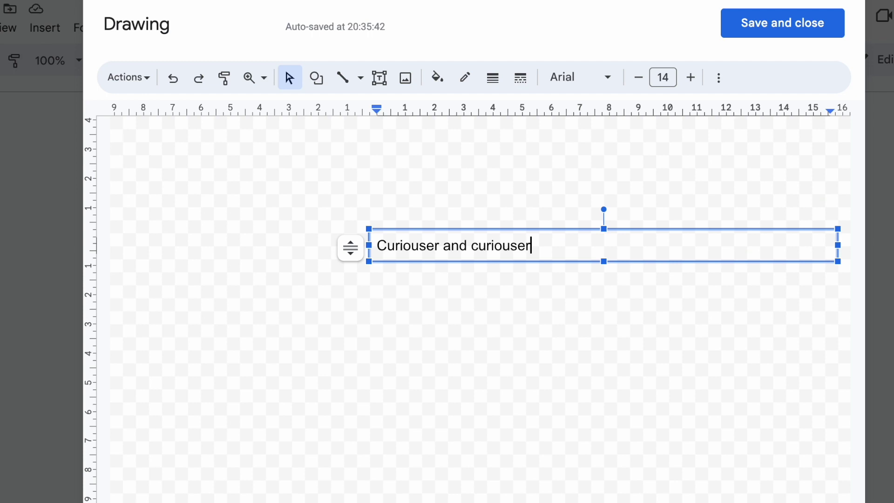
pyautogui.click(839, 242)
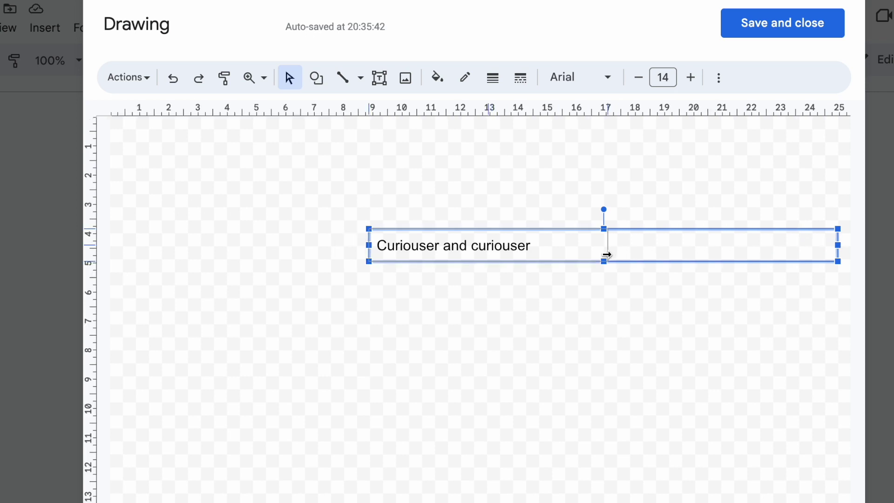
pyautogui.moveTo(606, 254); pyautogui.dragTo(551, 254)
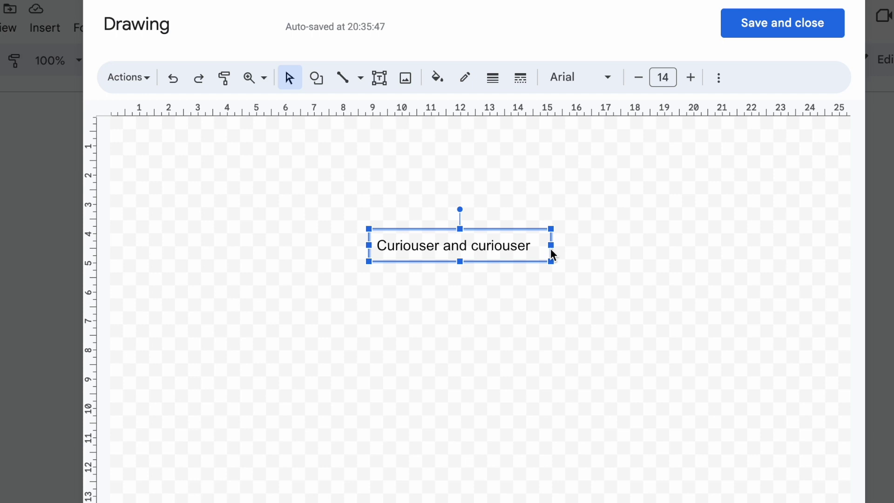
# Save the drawing into the document and move it inline beside 'Rabbit with pink eyes ran close by her'.
pyautogui.click(739, 29)
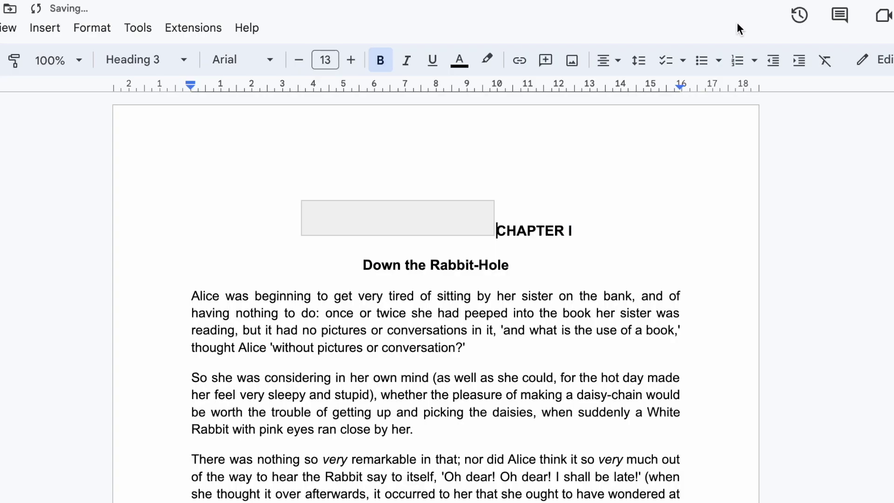
pyautogui.click(457, 192)
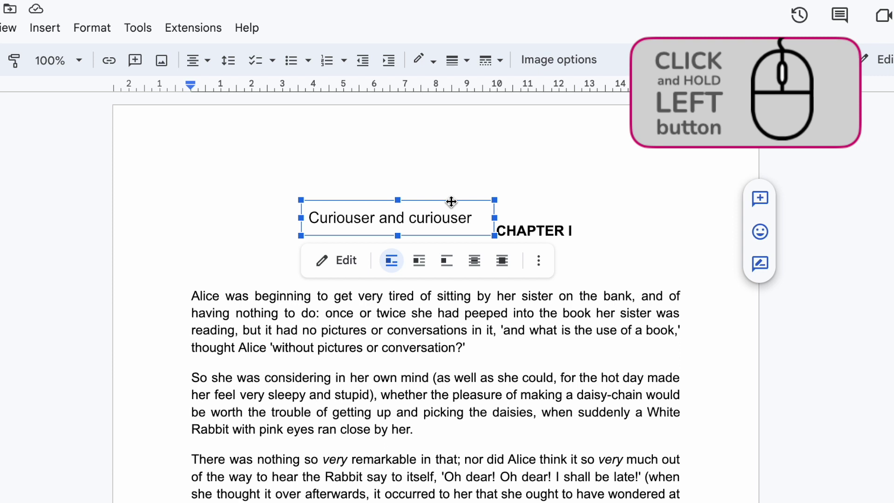
pyautogui.moveTo(451, 201)
pyautogui.mouseDown()
pyautogui.moveTo(608, 341)
pyautogui.moveTo(658, 377)
pyautogui.moveTo(683, 380)
pyautogui.moveTo(688, 411)
pyautogui.mouseUp()
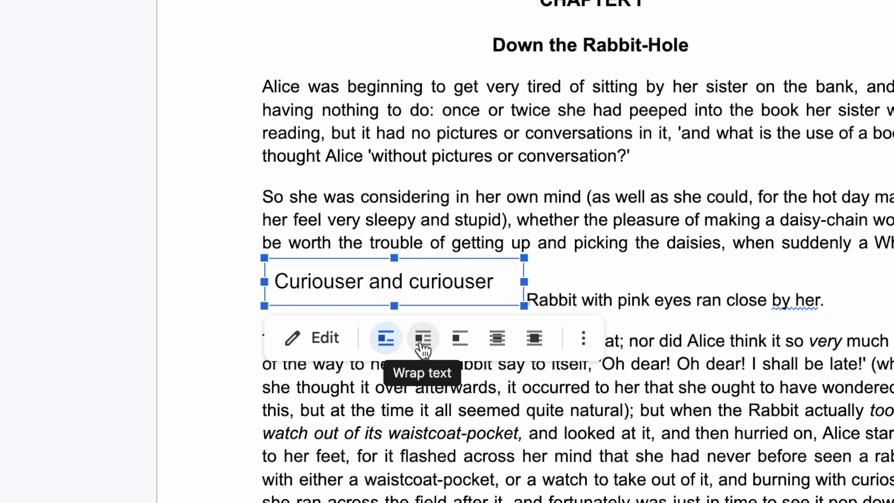
# Set the drawing's wrapping to Break text so the paragraph flows above and below it.
pyautogui.click(422, 344)
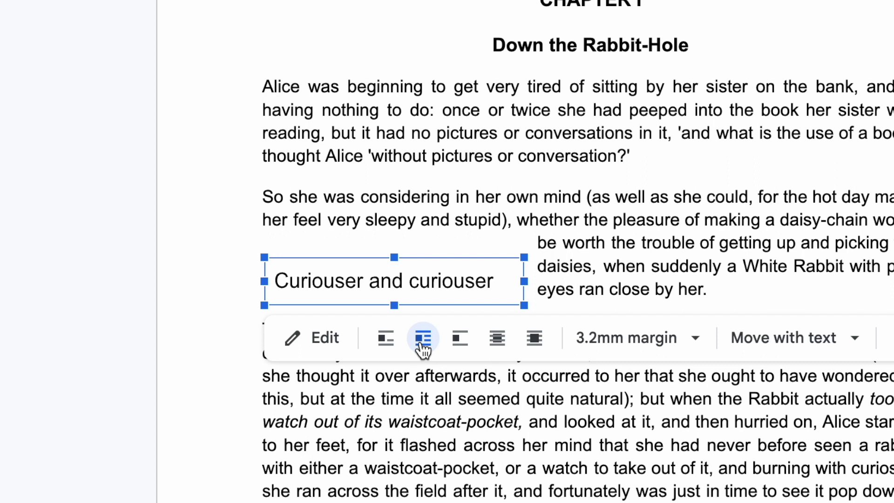
pyautogui.click(460, 339)
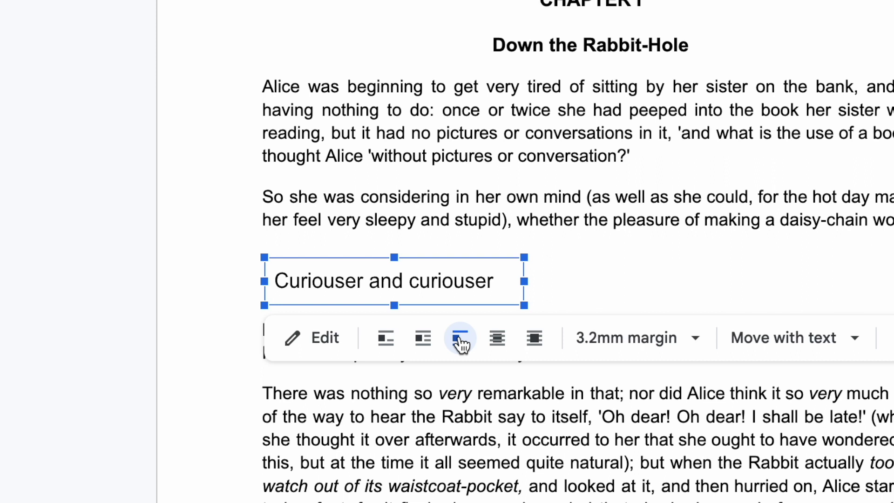
# Set the drawing to In front of text and position it beside 'thought Alice' in paragraph one.
pyautogui.click(497, 342)
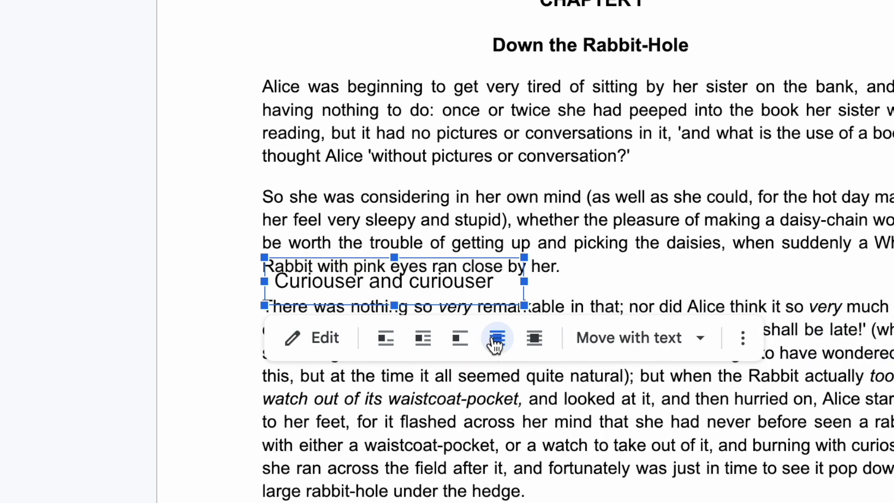
pyautogui.moveTo(496, 285); pyautogui.dragTo(817, 278)
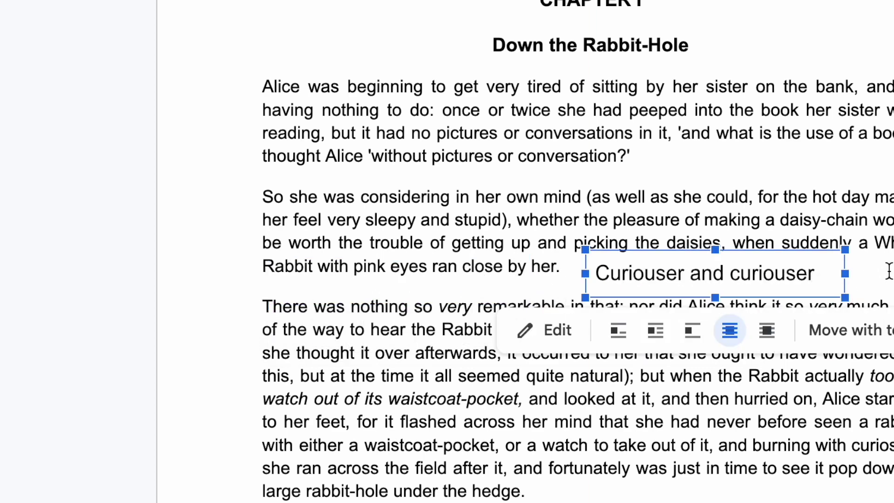
pyautogui.click(768, 332)
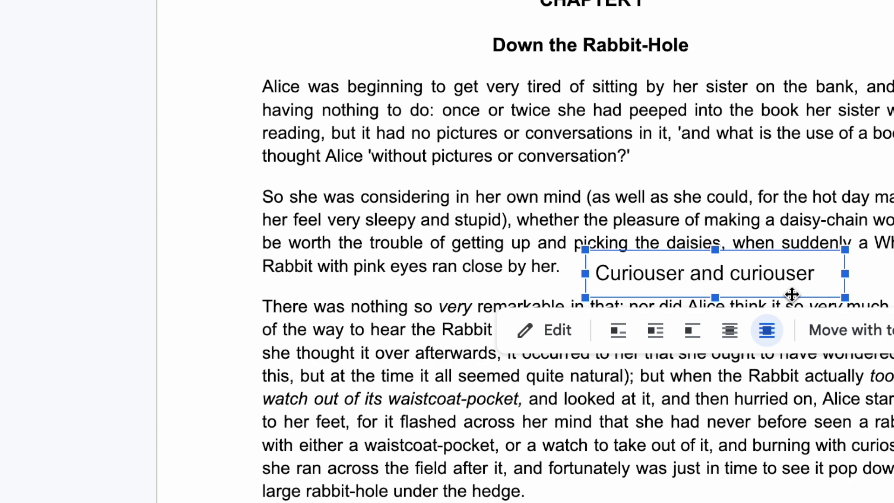
pyautogui.moveTo(792, 293); pyautogui.dragTo(794, 198)
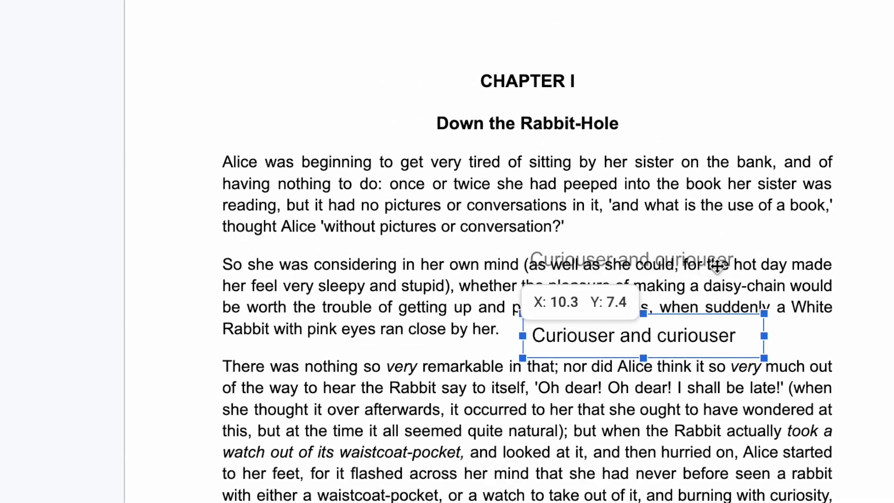
pyautogui.moveTo(717, 266); pyautogui.dragTo(758, 246)
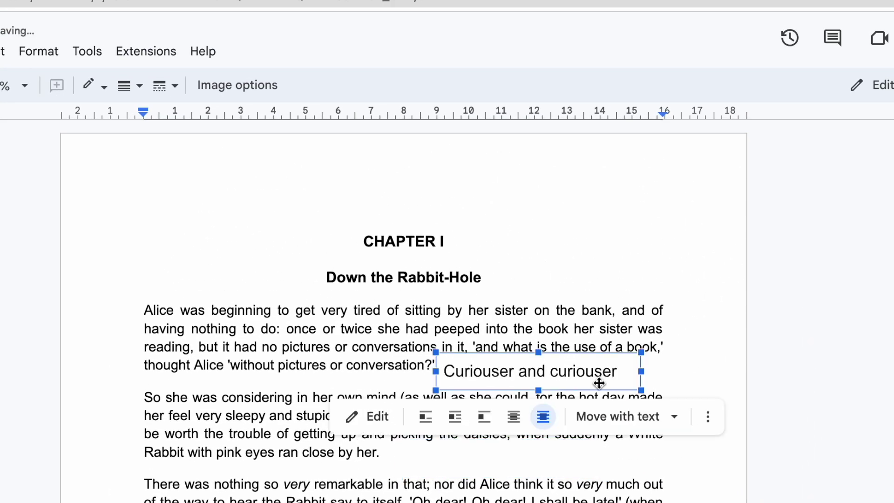
pyautogui.click(381, 421)
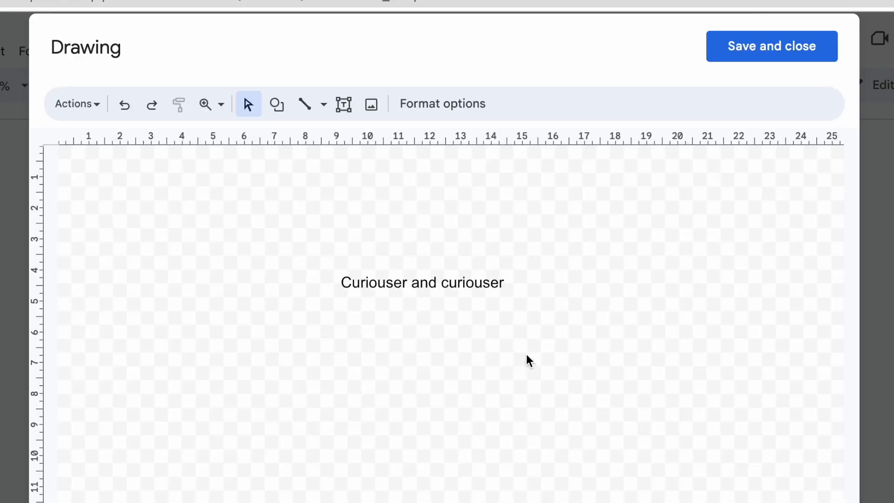
# Change the text box to 'Curiouser and curiouser!' on two lines, narrow it, and save.
pyautogui.click(522, 281)
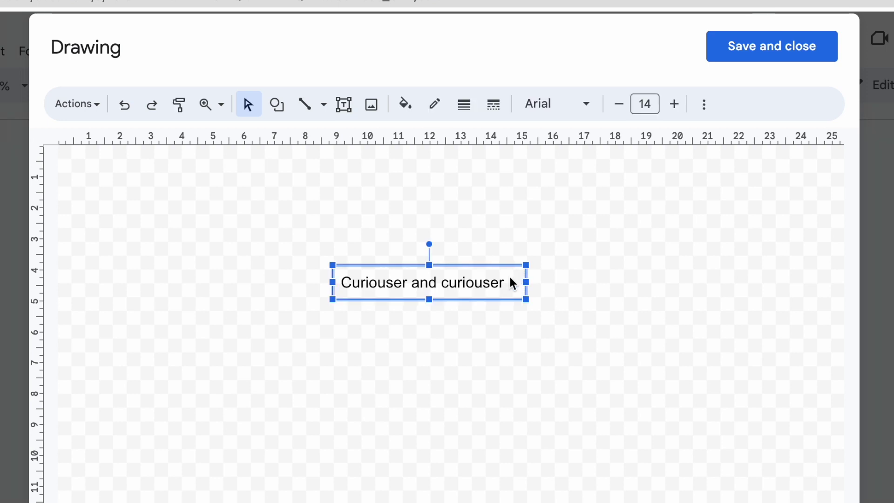
pyautogui.click(506, 282)
pyautogui.write('!')
pyautogui.hotkey('ctrl', 'Left')
pyautogui.hotkey('ctrl', 'Left')
pyautogui.press('Return')
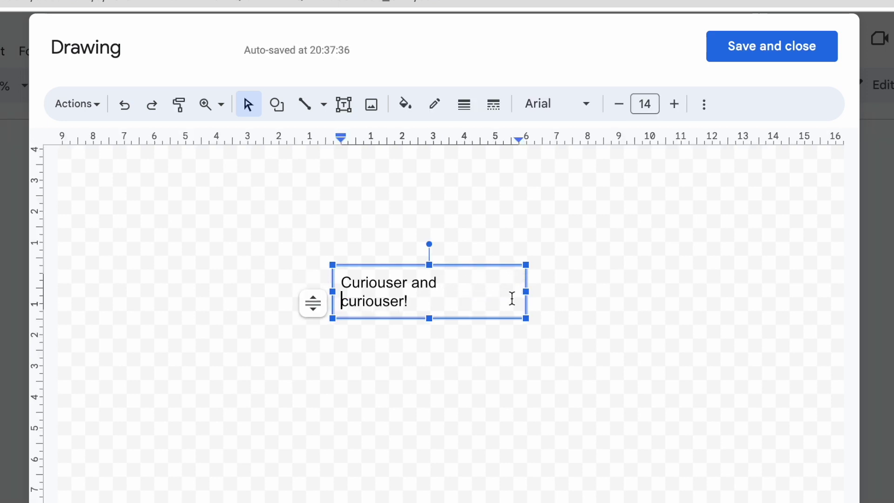
pyautogui.moveTo(526, 285); pyautogui.dragTo(460, 283)
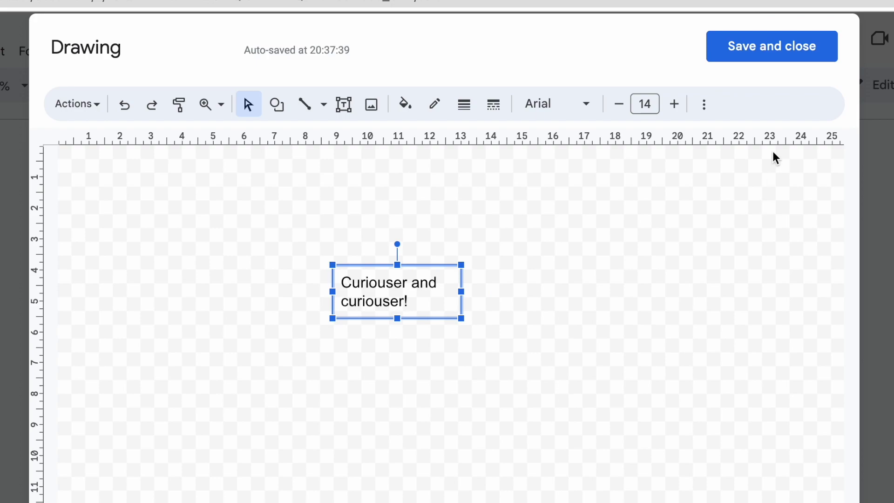
pyautogui.click(724, 58)
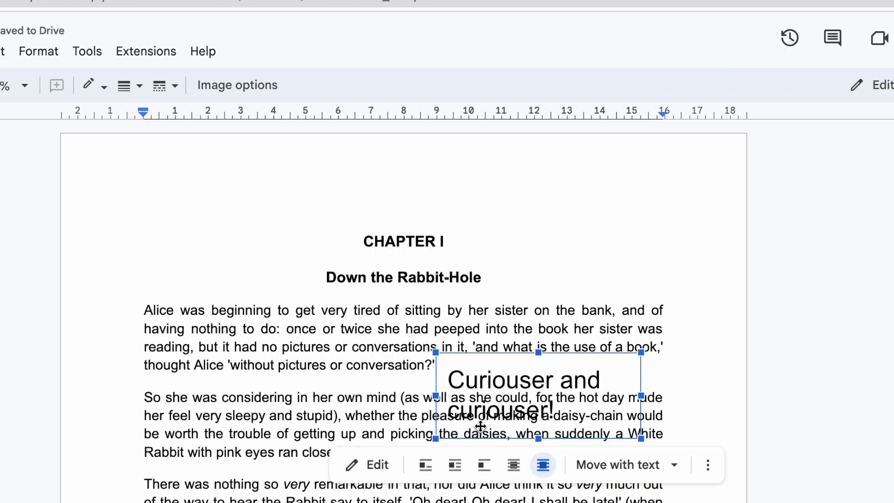
# Set the drawing to Wrap text and move it to the right of the first paragraph.
pyautogui.click(455, 465)
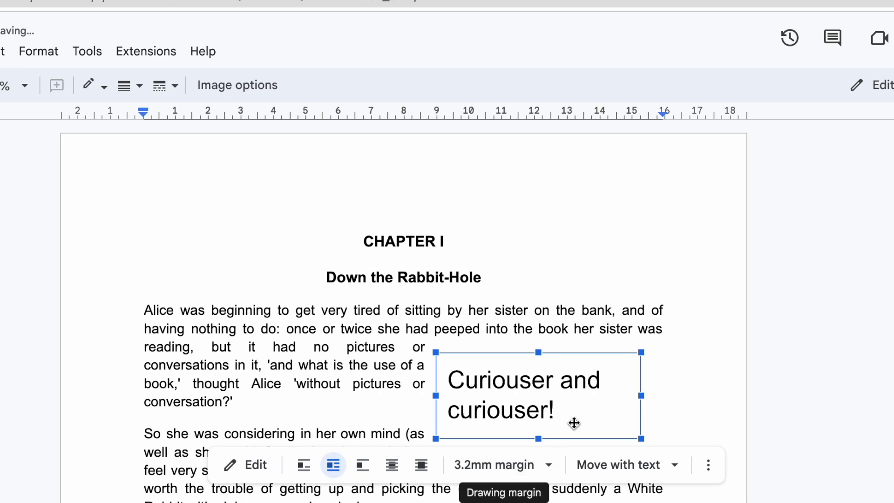
pyautogui.moveTo(582, 435); pyautogui.dragTo(595, 416)
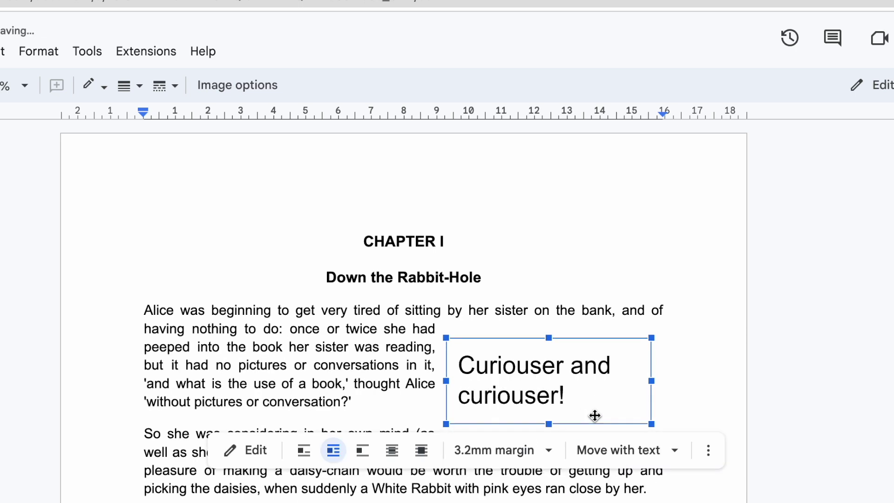